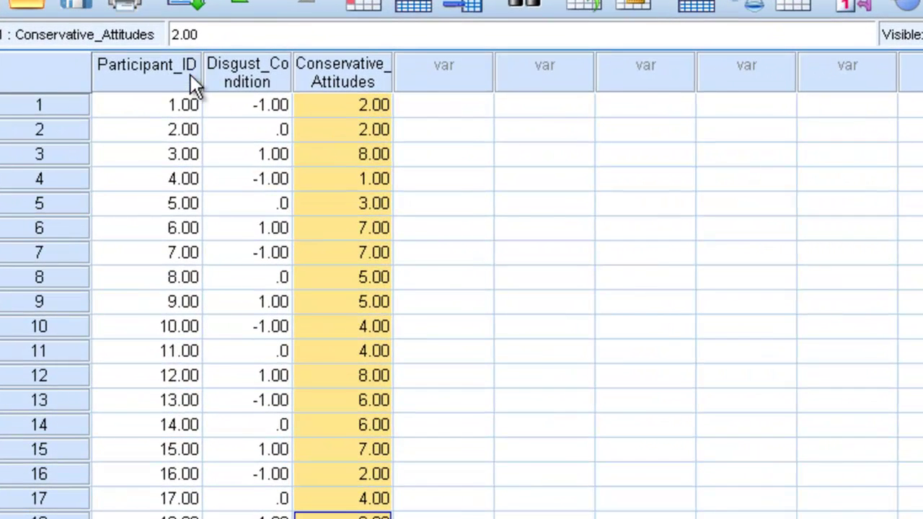
Widen the Disgust_Condition and Conservative_Attitudes columns so their full names are visible
click(191, 74)
drag(292, 72, 347, 77)
drag(448, 82, 534, 90)
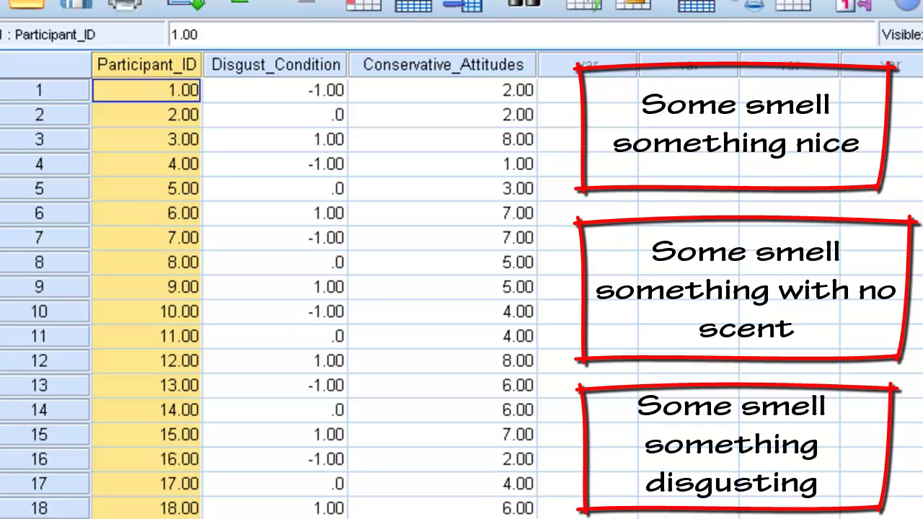
In Variable View, adjust the width of the Label column
key(ctrl+t)
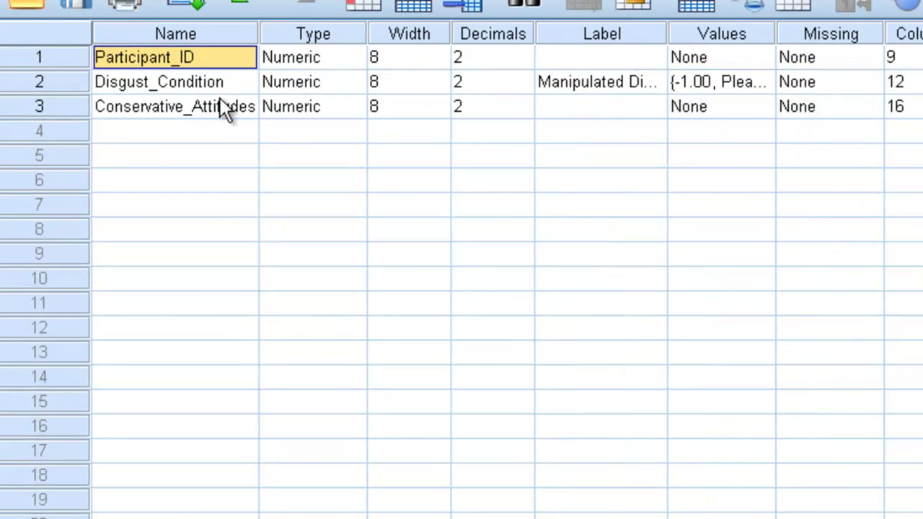
click(204, 79)
click(600, 82)
drag(669, 36, 646, 37)
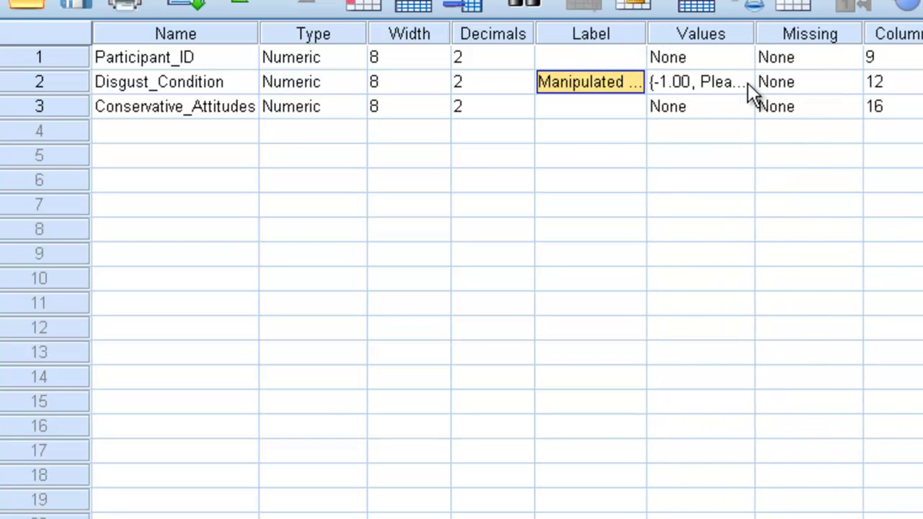
Review Disgust_Condition's value labels (Control, No Disgust; High Disgust) unchanged, then return to Data View
click(745, 82)
click(741, 82)
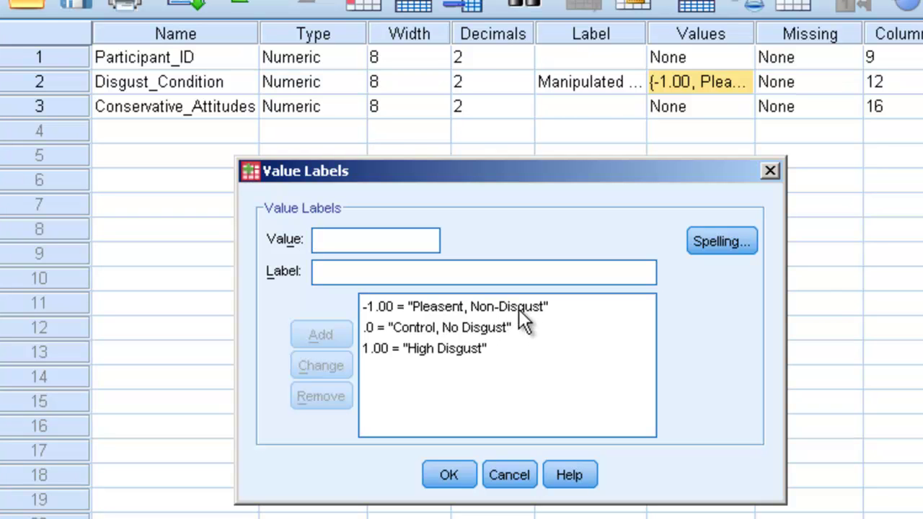
click(508, 328)
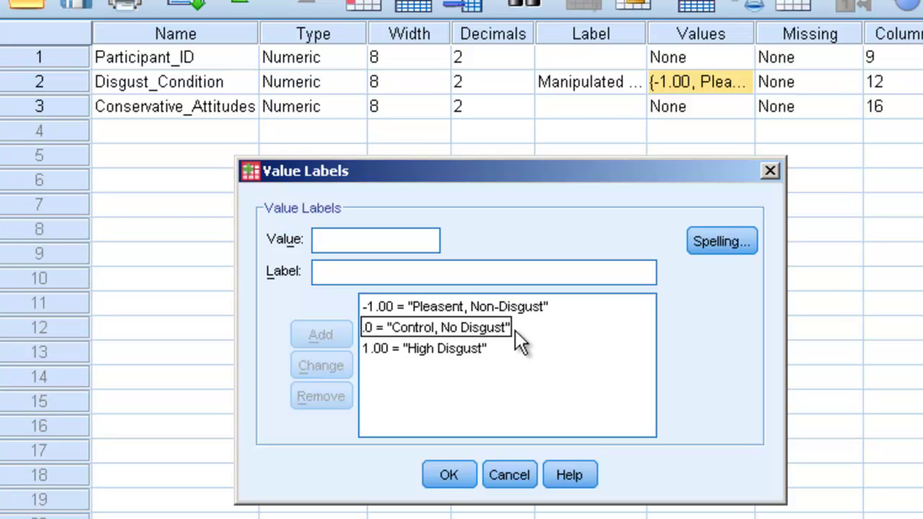
click(515, 347)
click(514, 325)
click(509, 349)
click(450, 477)
click(228, 116)
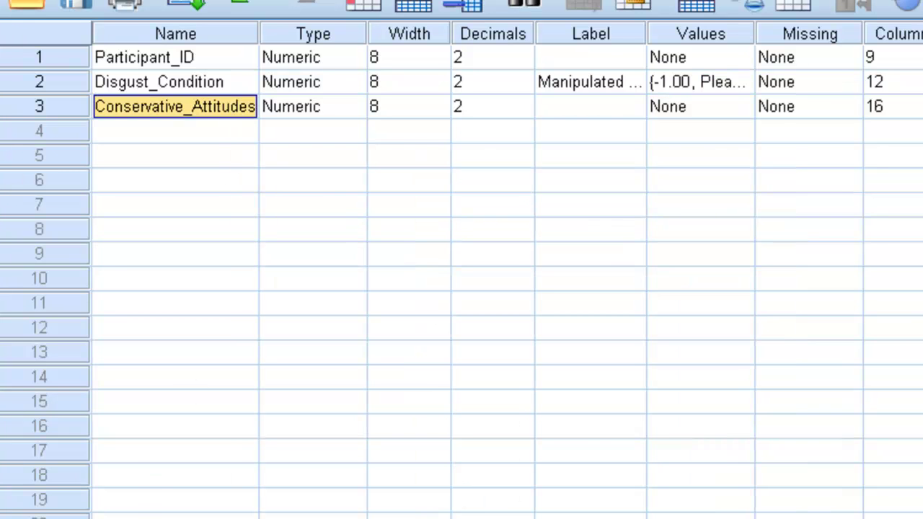
key(ctrl+t)
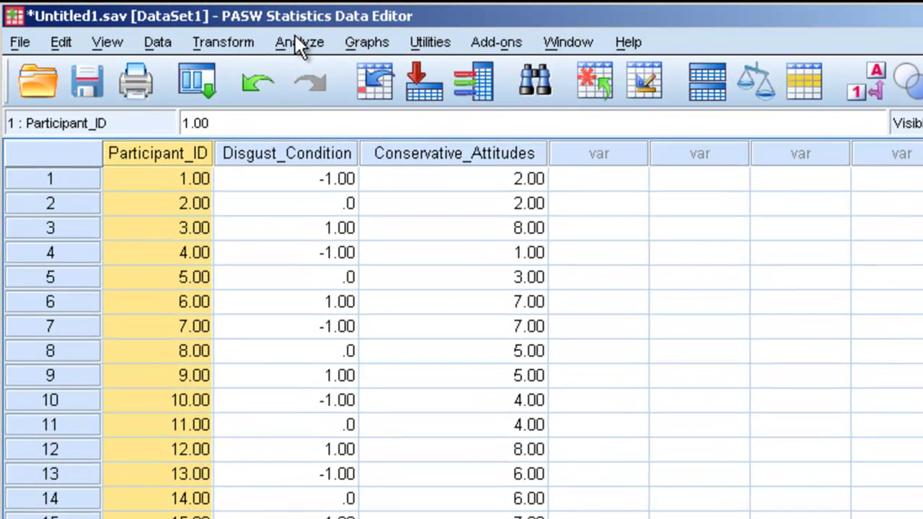
Start an Independent-Samples T Test grouped by Manipulated Disgust, comparing groups 0 and 1
click(297, 40)
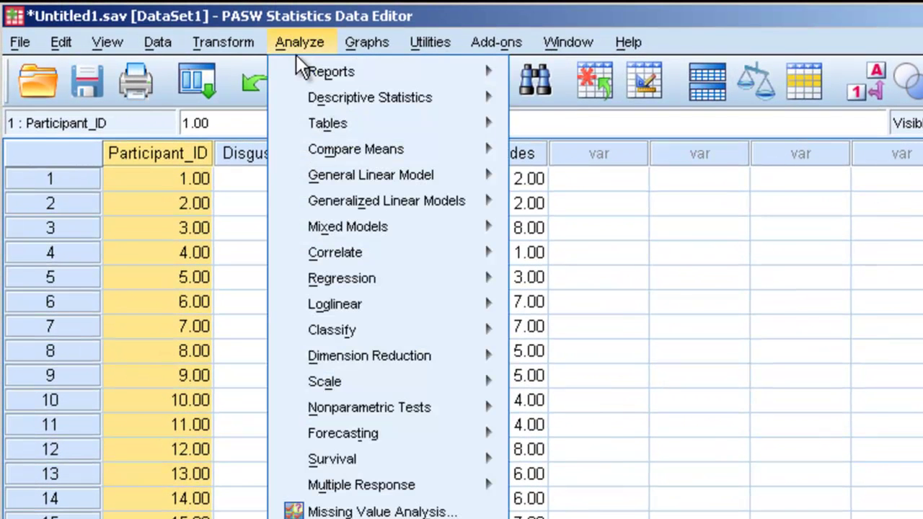
mouse_move(335, 105)
mouse_move(351, 148)
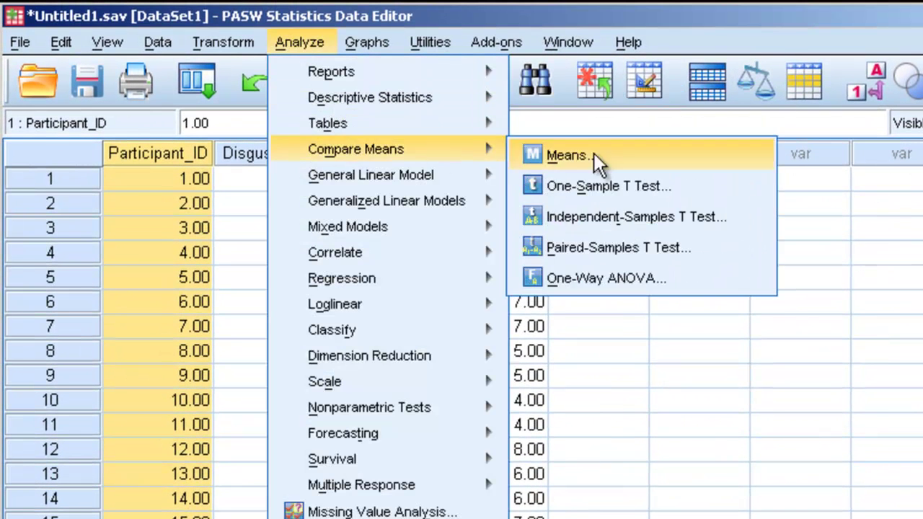
click(646, 218)
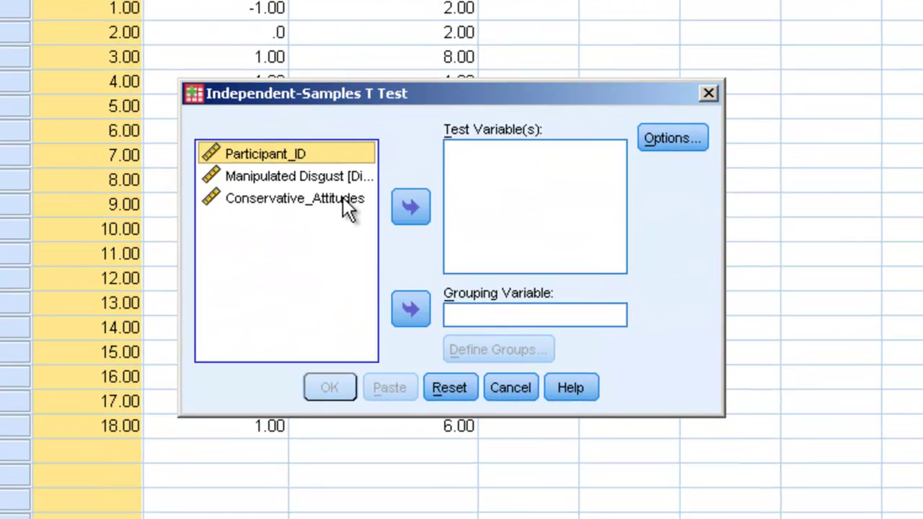
click(375, 292)
click(425, 310)
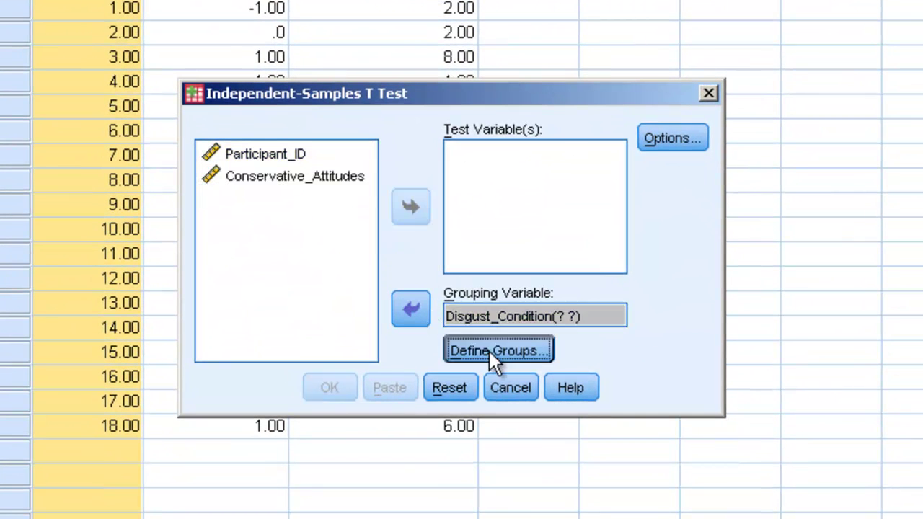
click(494, 349)
text(0)
key(Tab)
text(1)
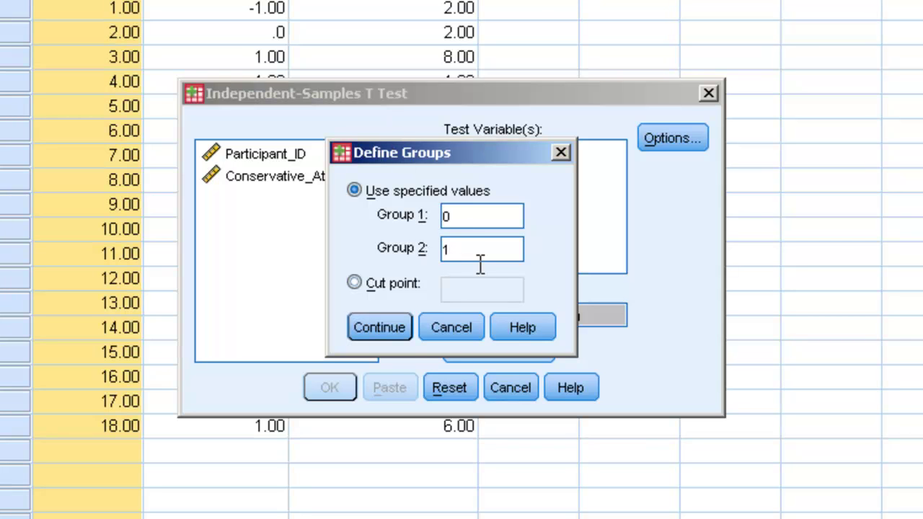
click(395, 323)
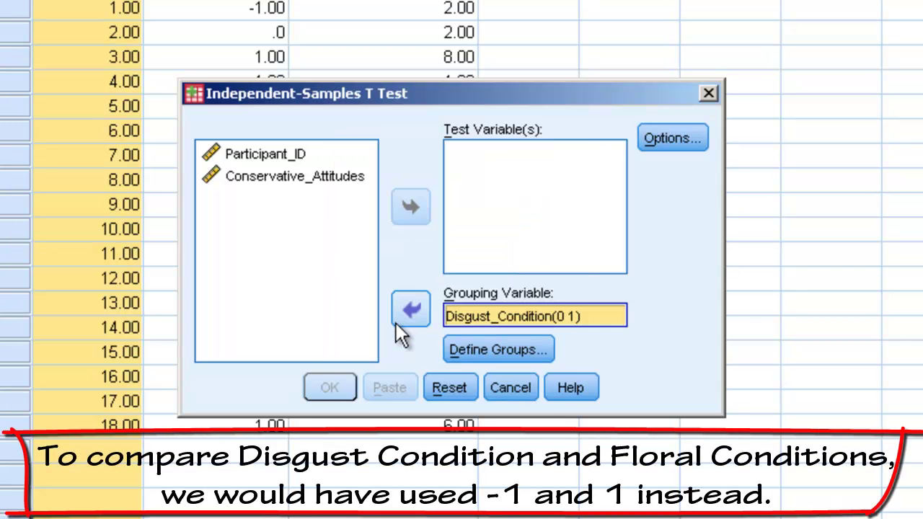
Test Conservative_Attitudes and run the t-test
click(289, 177)
click(417, 211)
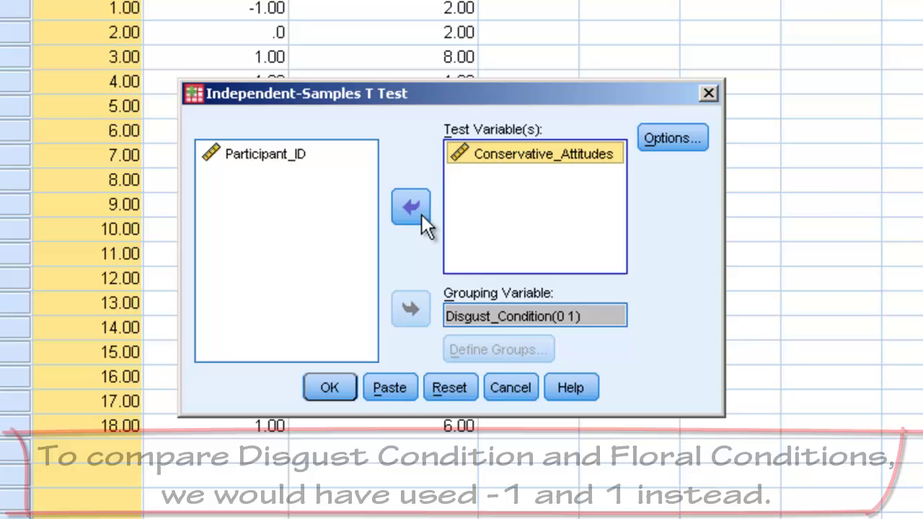
click(323, 389)
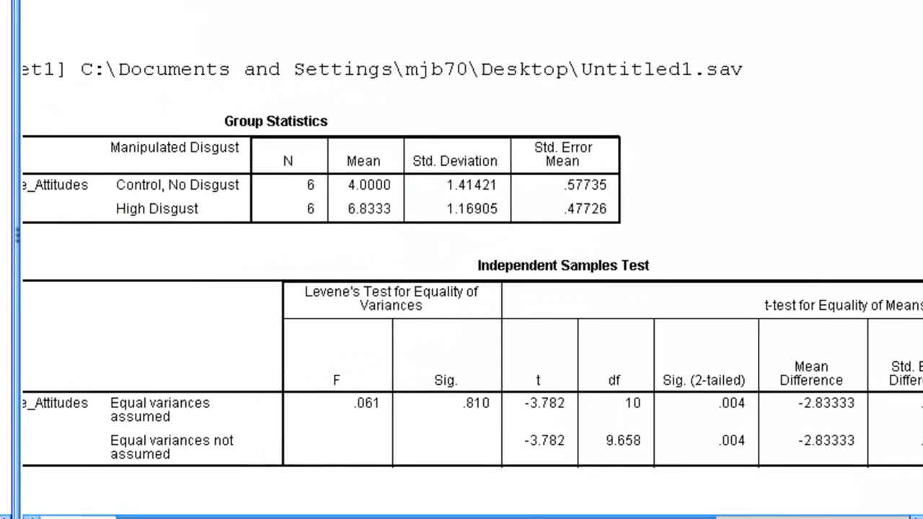
click(577, 431)
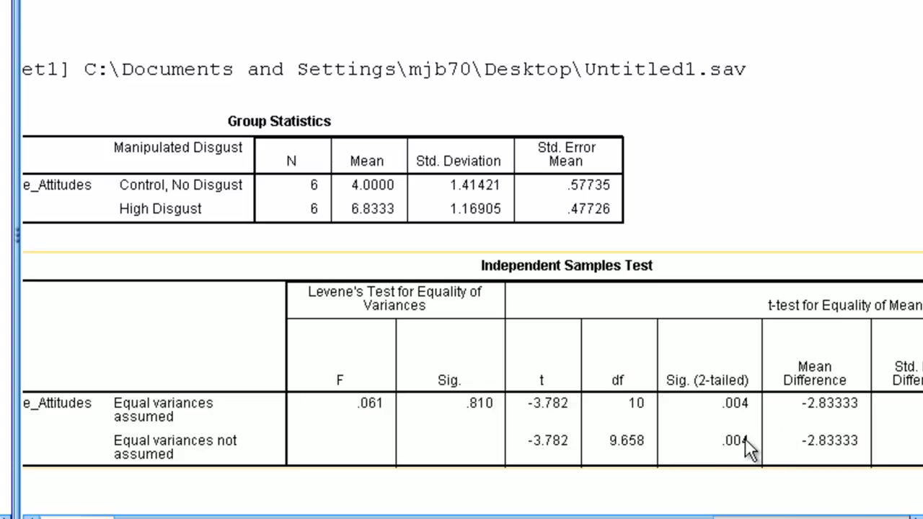
click(675, 498)
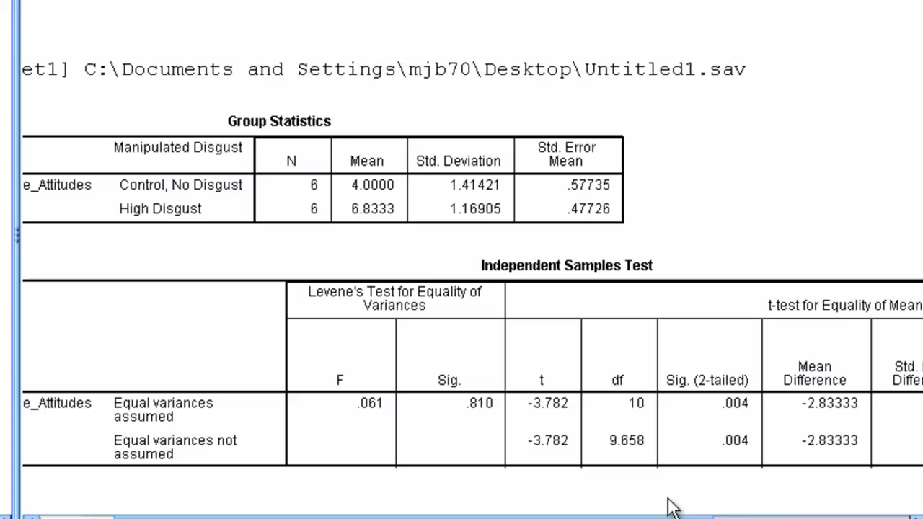
click(731, 445)
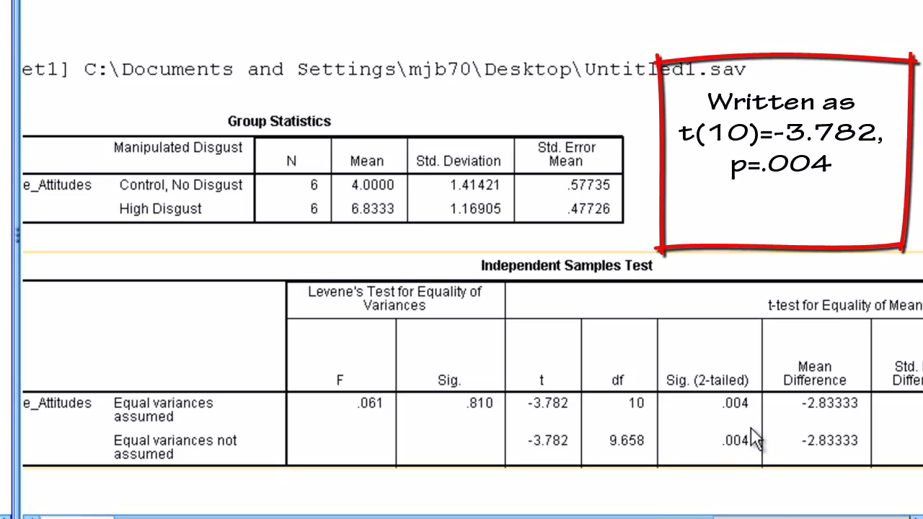
click(276, 159)
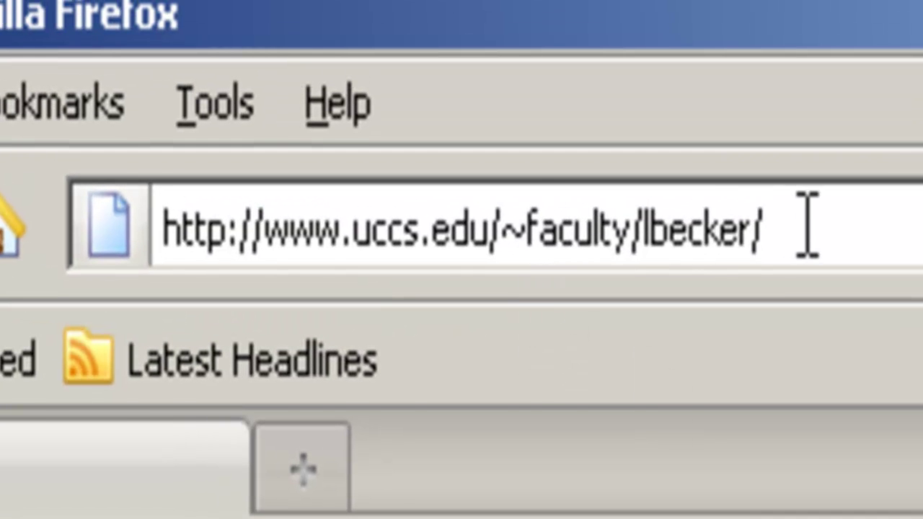
drag(807, 226, 159, 232)
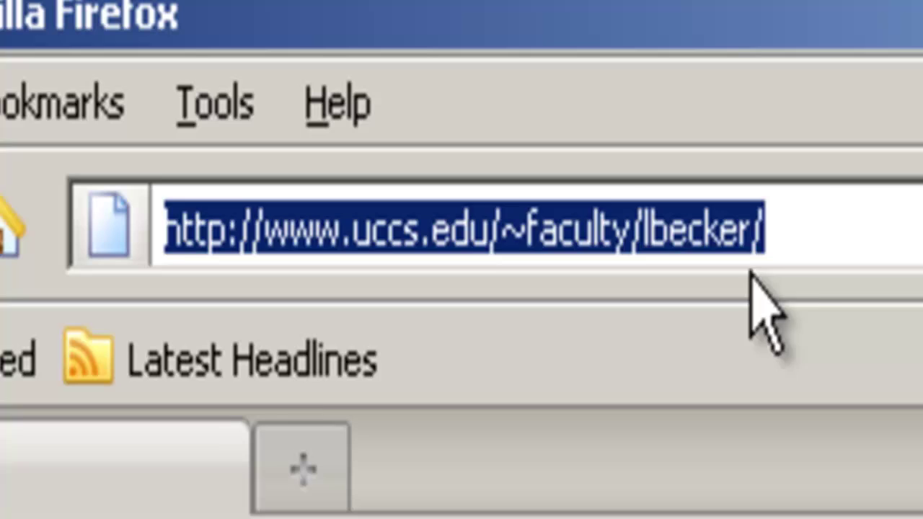
click(824, 206)
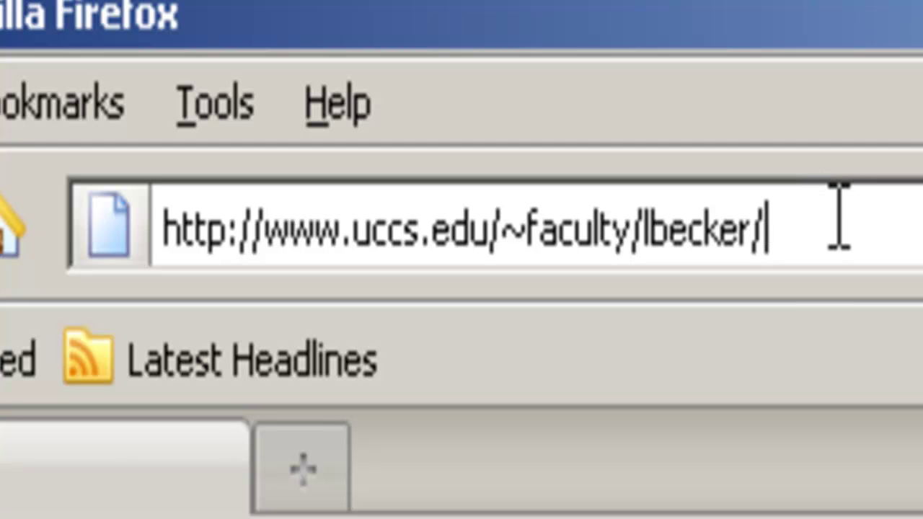
key(Return)
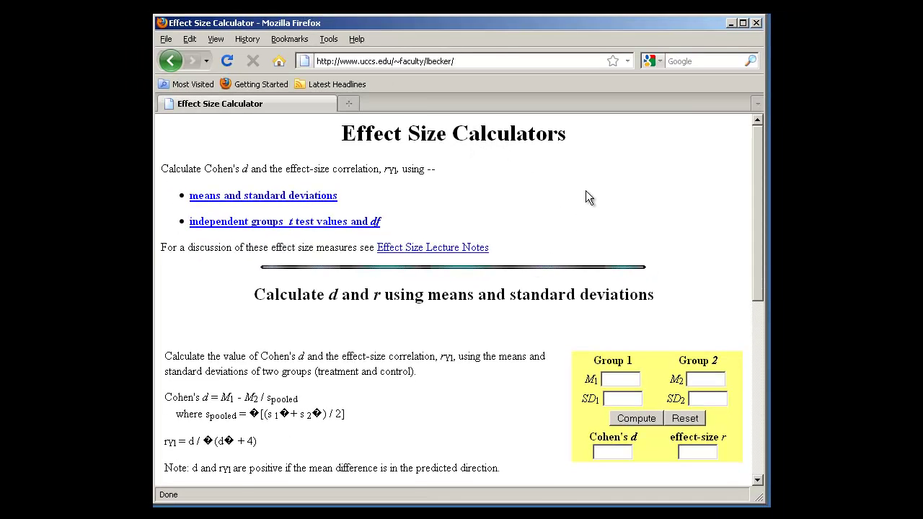
Scroll down the calculator page to the Cohen's d mean and SD fields
scroll(585, 191, down, 1)
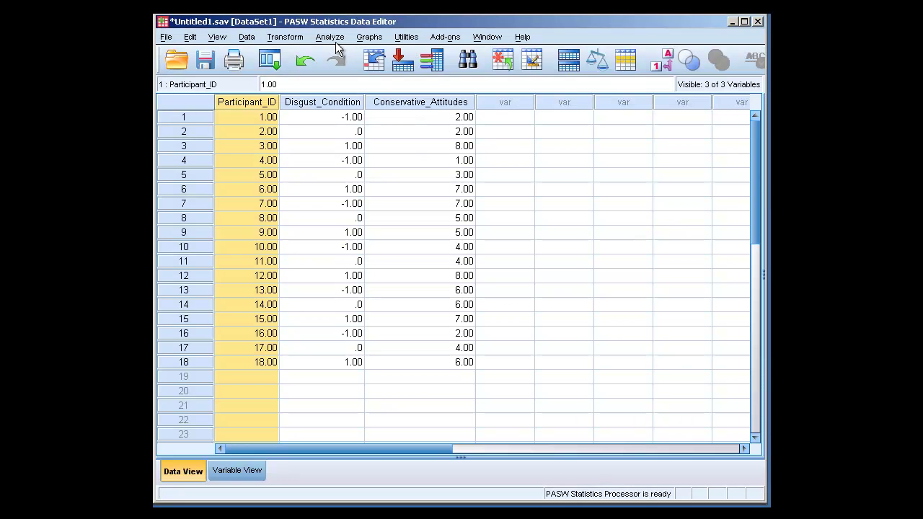
Open General Linear Model > Univariate, reset its fields, and move the dialog off the data
click(336, 36)
mouse_move(333, 126)
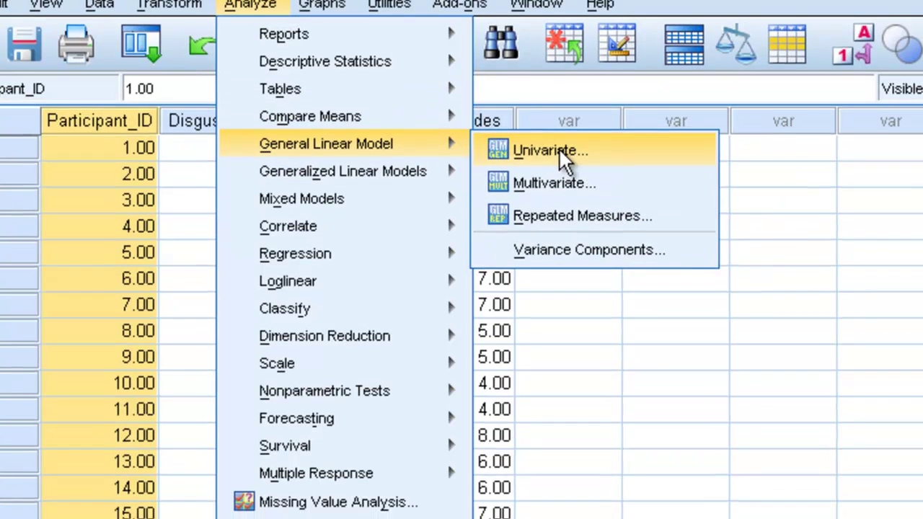
click(560, 151)
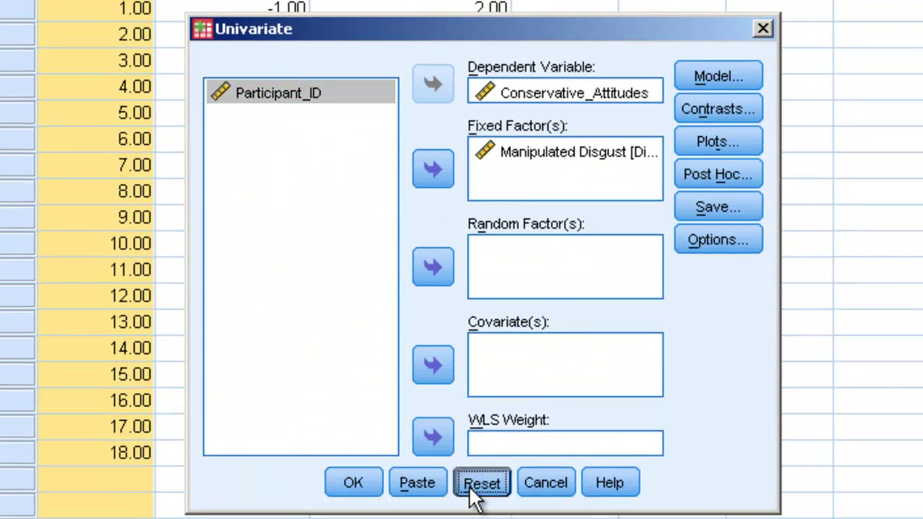
click(478, 483)
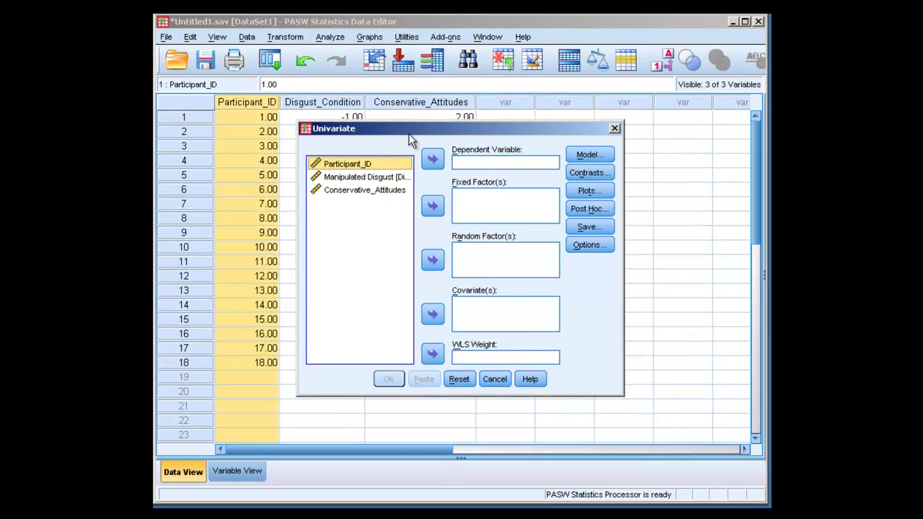
drag(409, 134, 487, 175)
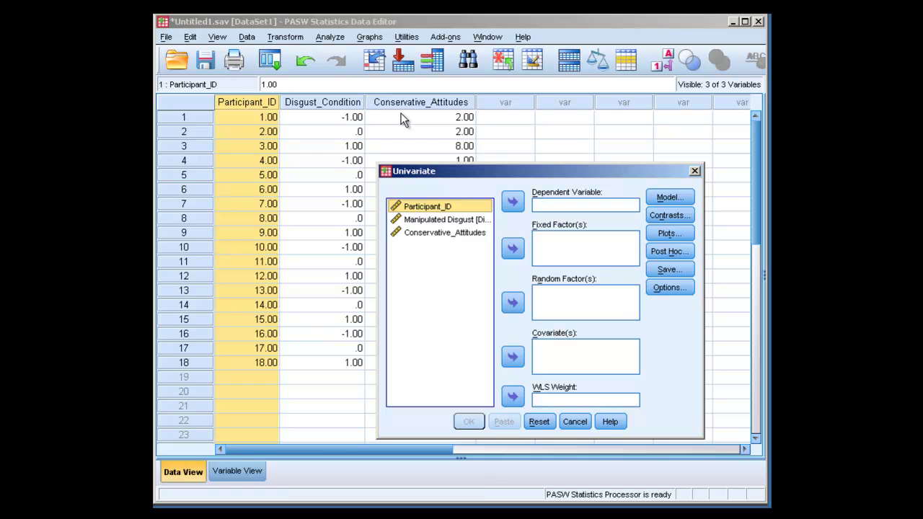
Set Manipulated Disgust as fixed factor and Conservative_Attitudes as dependent variable
click(437, 220)
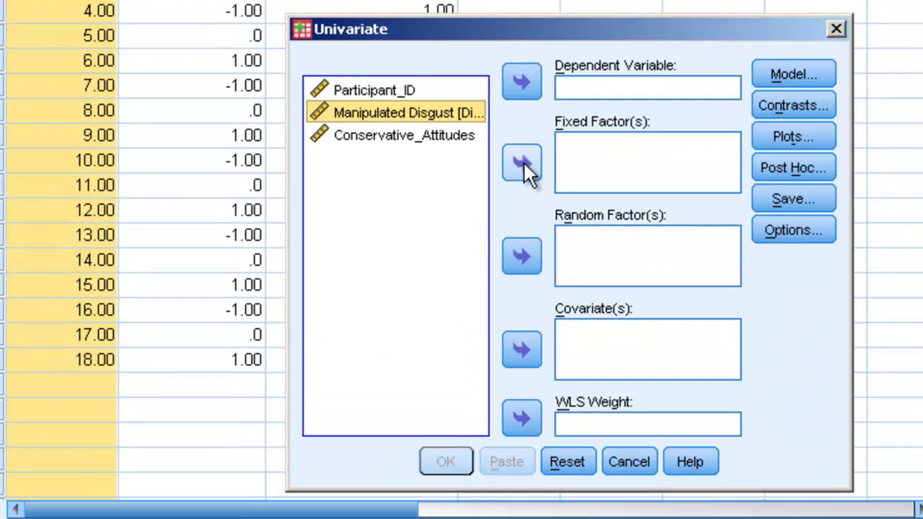
click(522, 163)
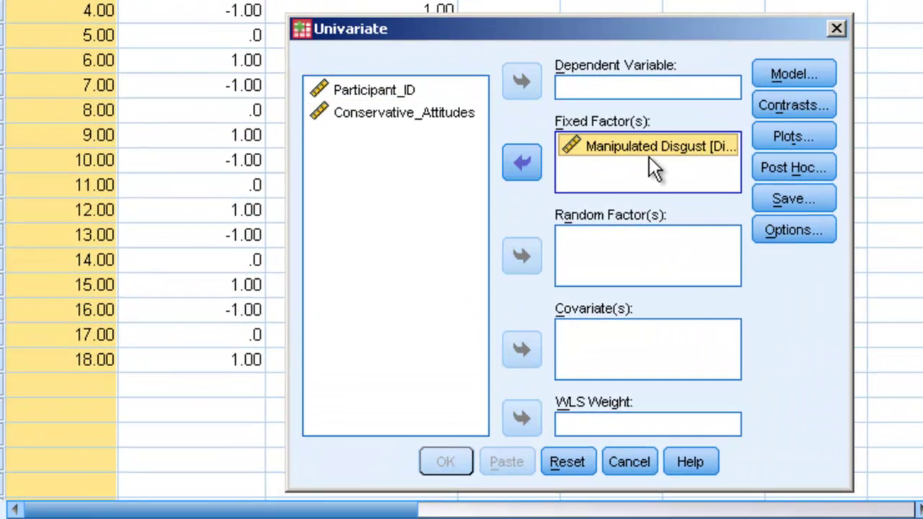
click(441, 114)
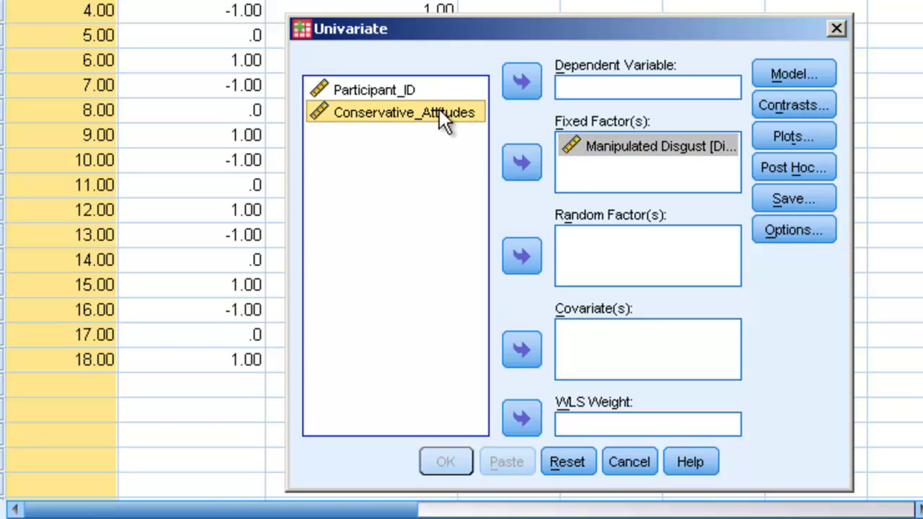
click(520, 84)
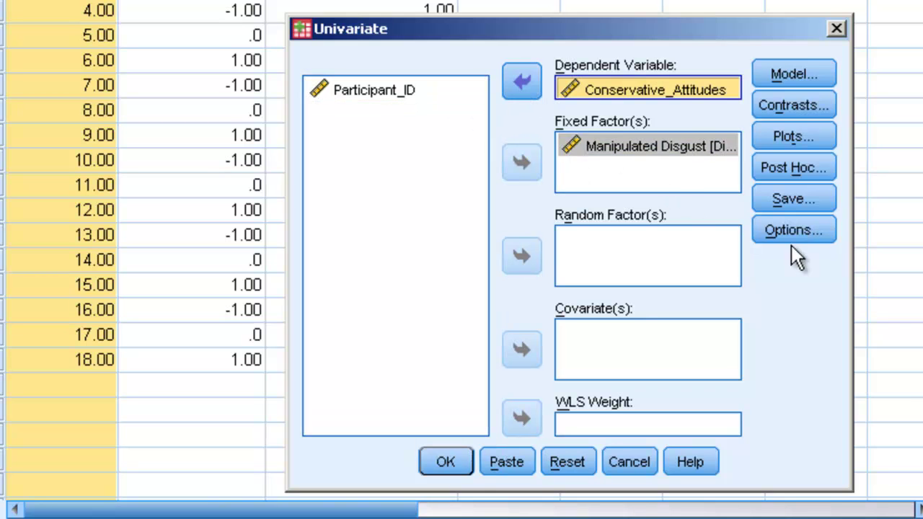
Request effect size estimates and descriptive statistics, then run the ANOVA
click(802, 229)
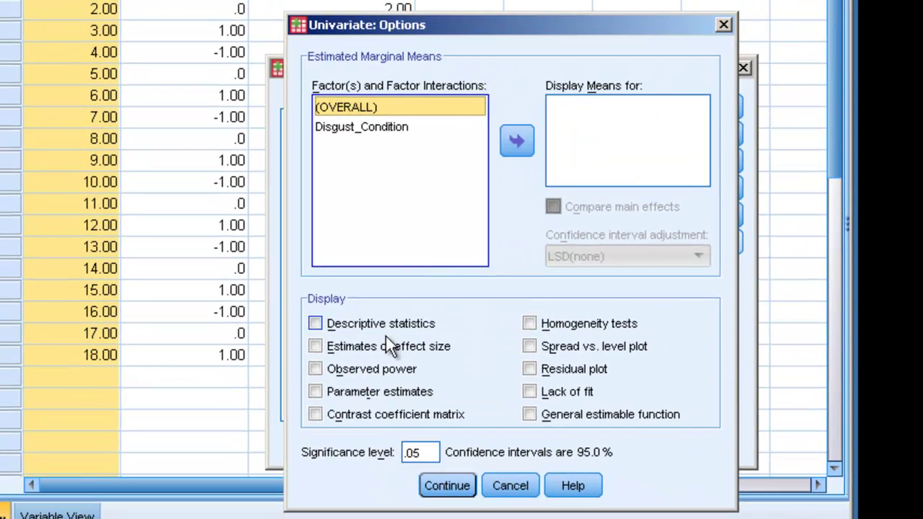
click(373, 349)
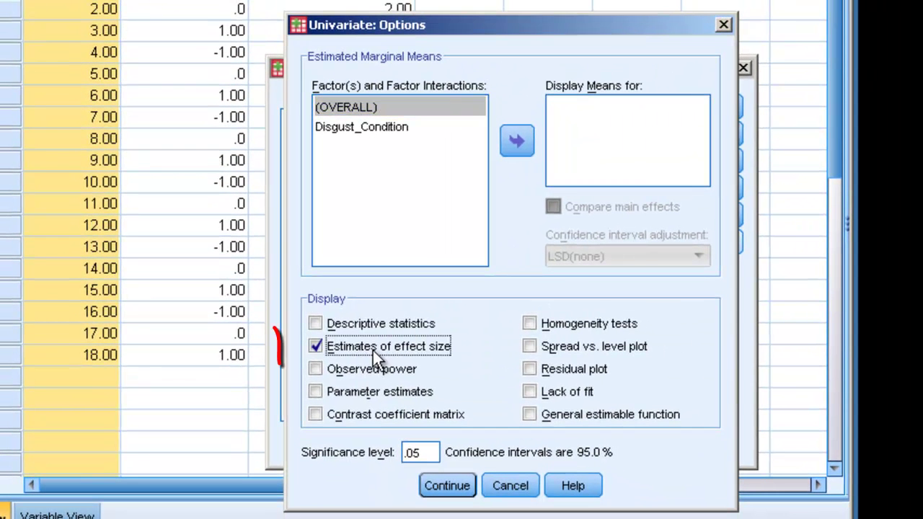
click(375, 324)
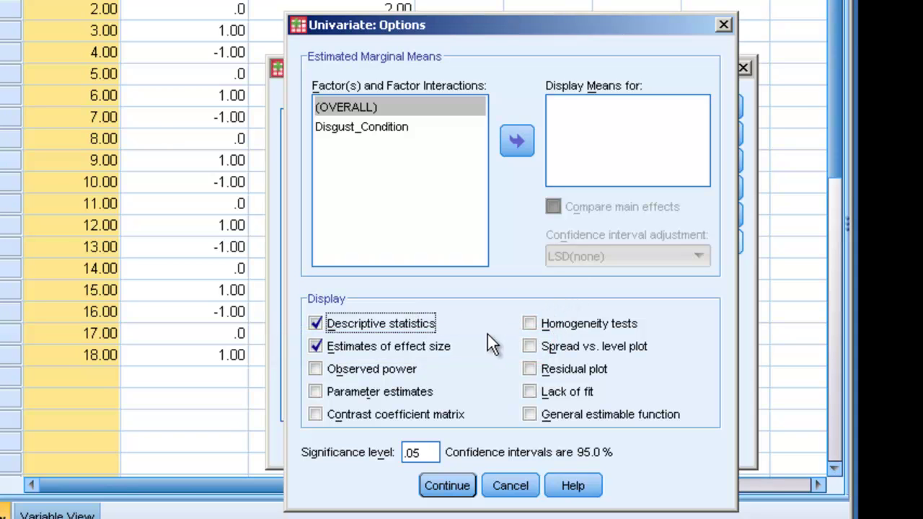
click(448, 484)
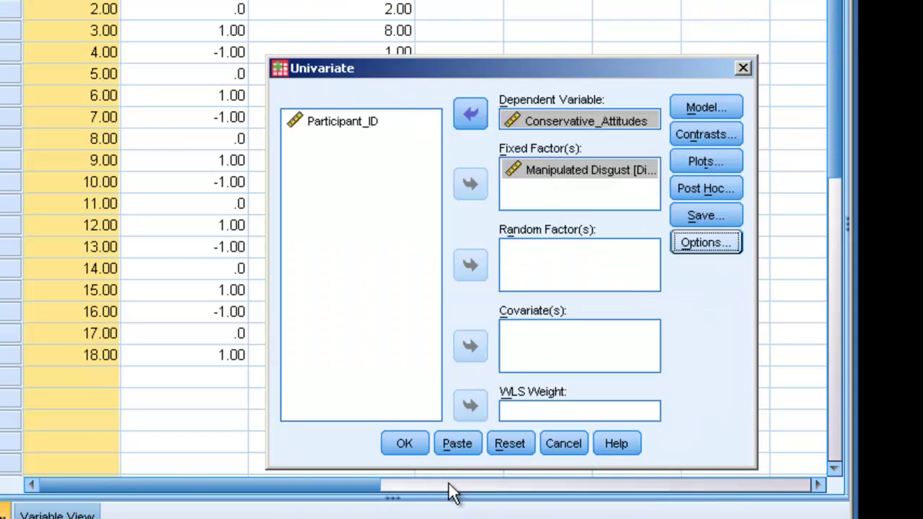
click(405, 443)
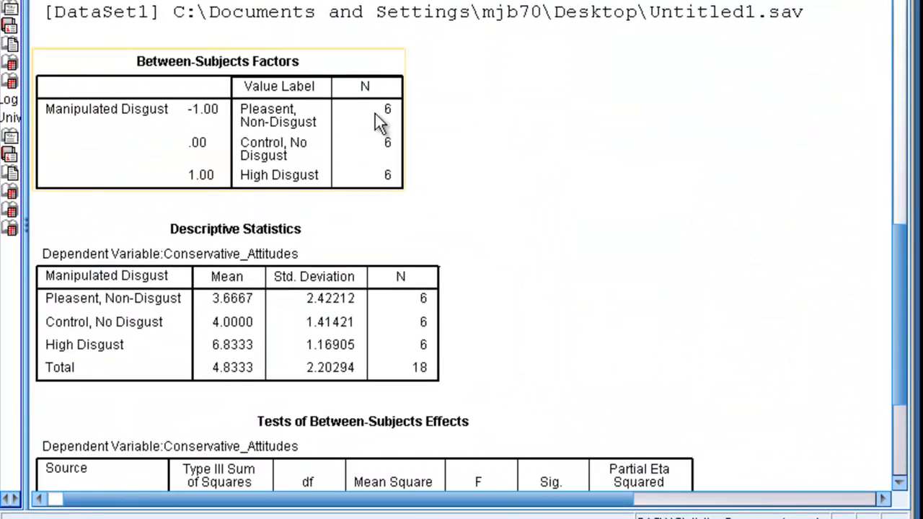
Bring the Tests of Between-Subjects Effects table (F=5.903, partial eta squared .440) into view and inspect it
click(387, 172)
click(438, 144)
scroll(438, 151, down, 3)
click(441, 173)
scroll(278, 180, down, 3)
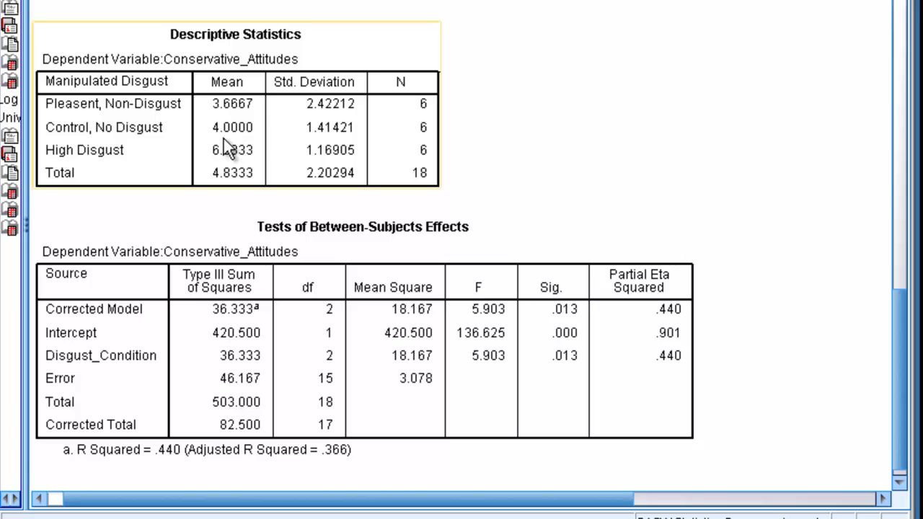
click(238, 371)
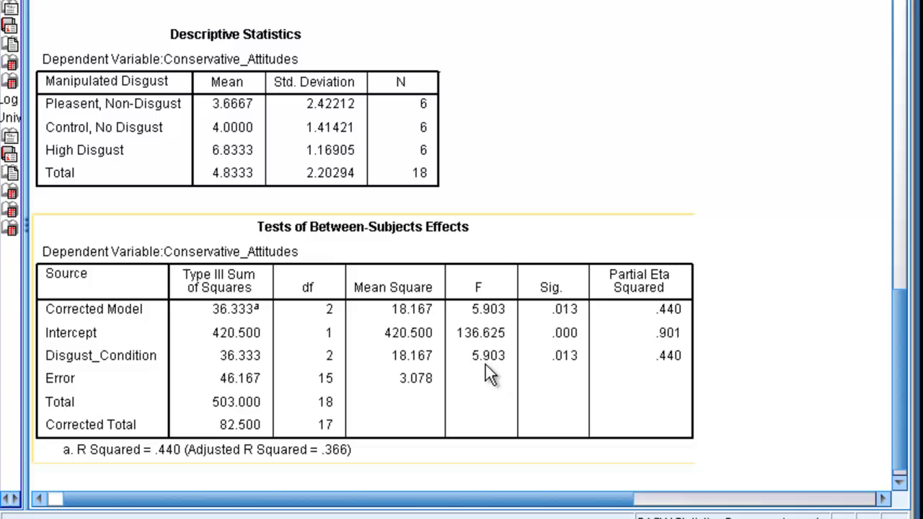
double_click(573, 371)
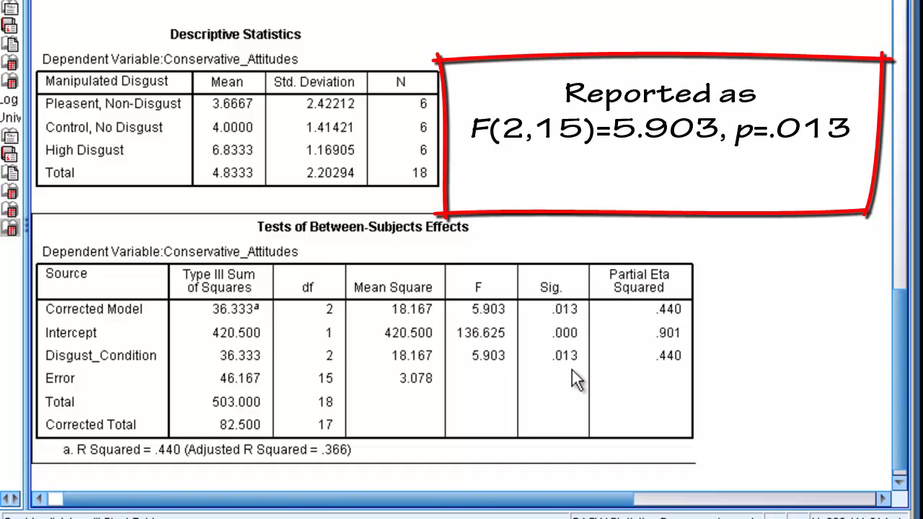
key(Escape)
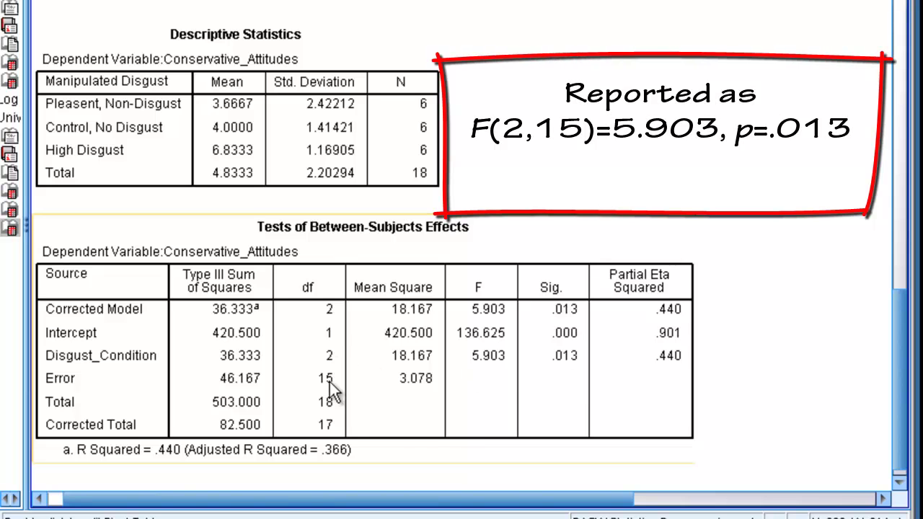